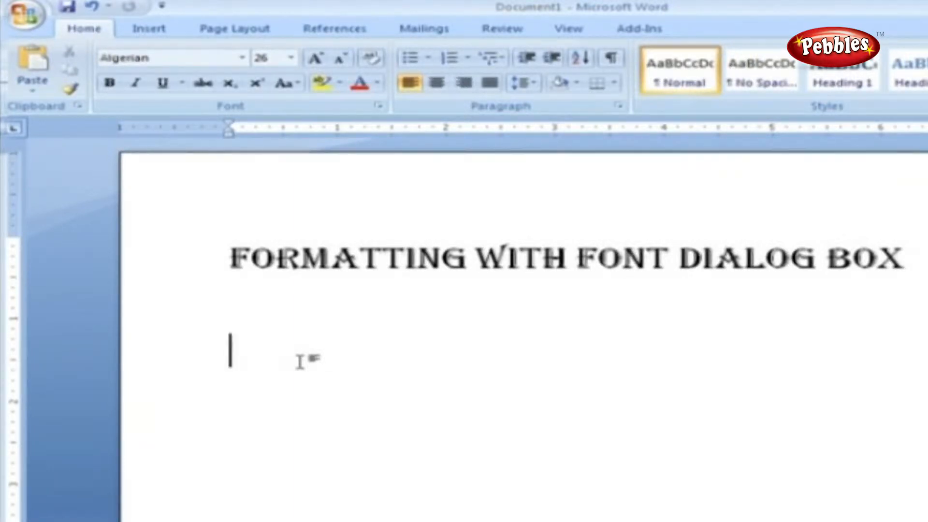
Add the question "What is meant by font?" and the definition of a font as separate paragraphs below the heading.
text(What is meant by font? A font is a specific style of displaying characters (a typeface), often scalable to a variety of sizes)
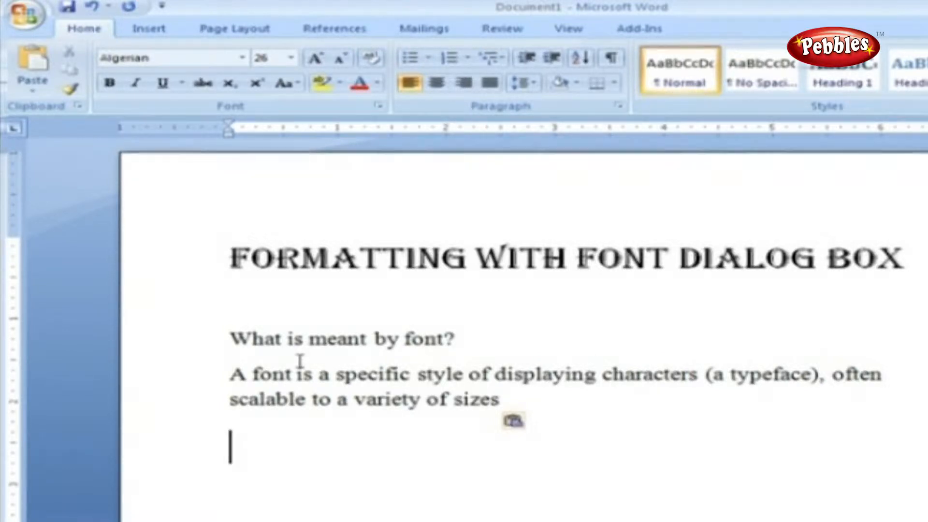
Open the Font dialog for "What is meant by font" and examine its font color, underline style and effects options.
drag(442, 338, 276, 337)
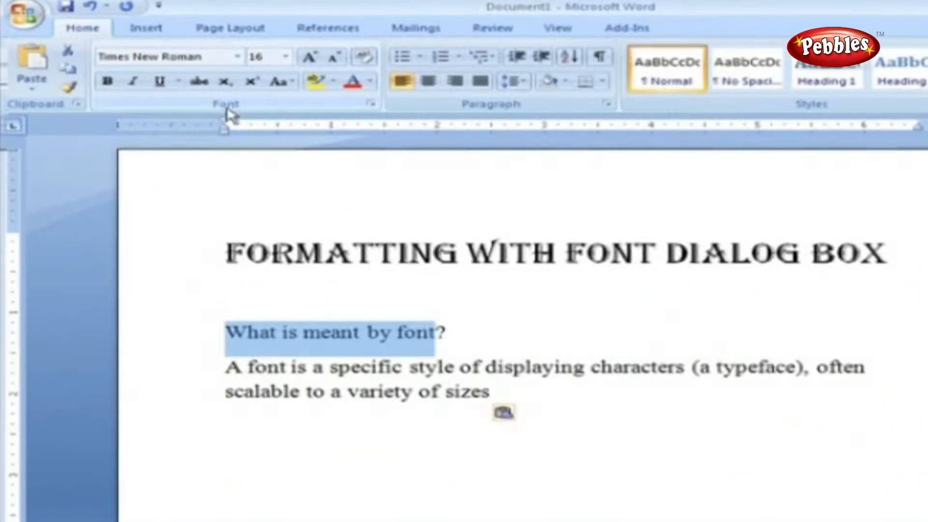
click(370, 103)
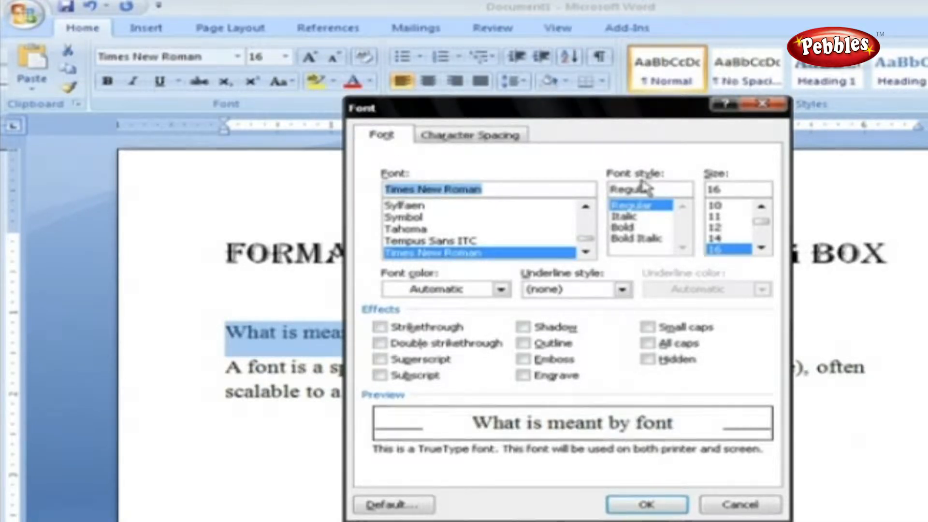
click(501, 289)
click(622, 290)
click(622, 290)
click(622, 290)
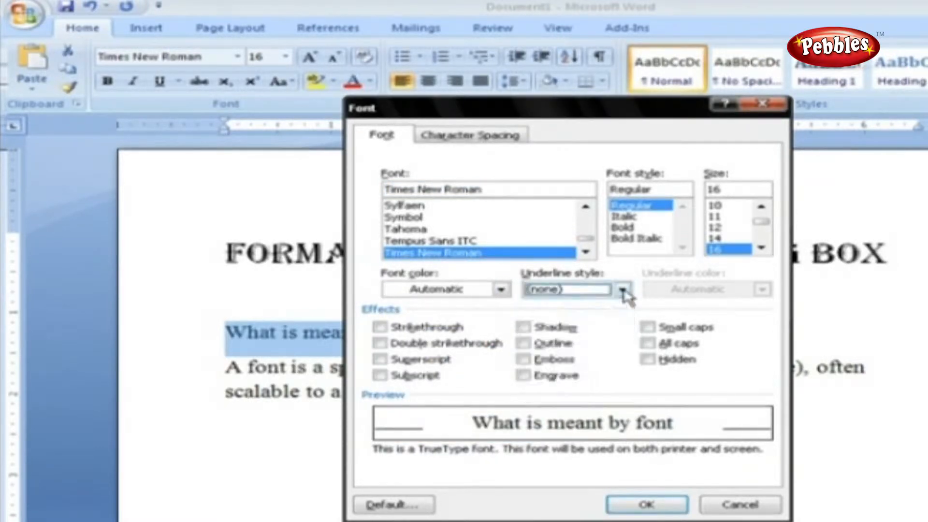
click(404, 327)
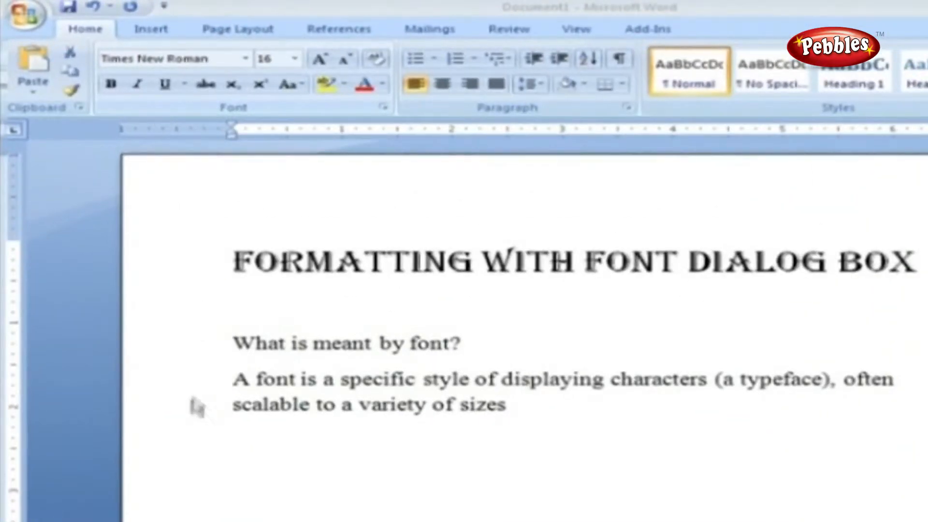
Underline the whole paragraph that defines a font.
triple_click(234, 387)
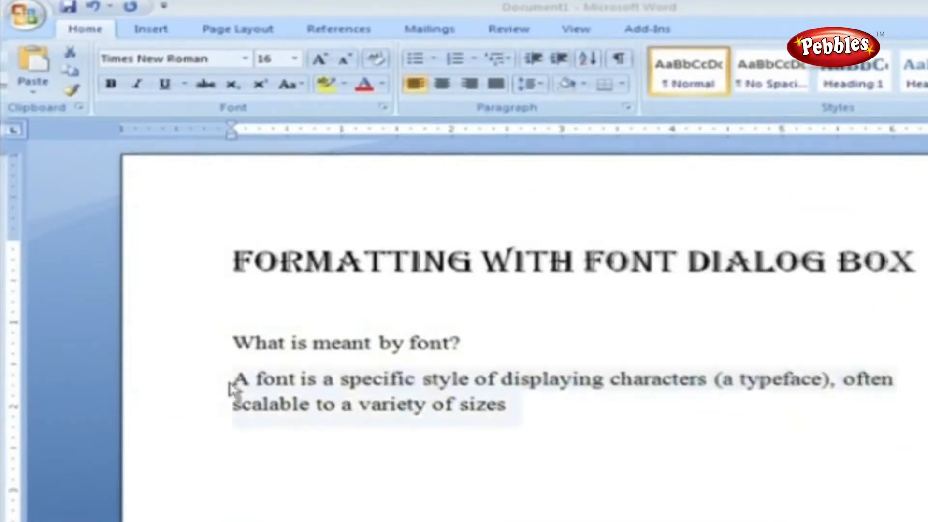
click(165, 86)
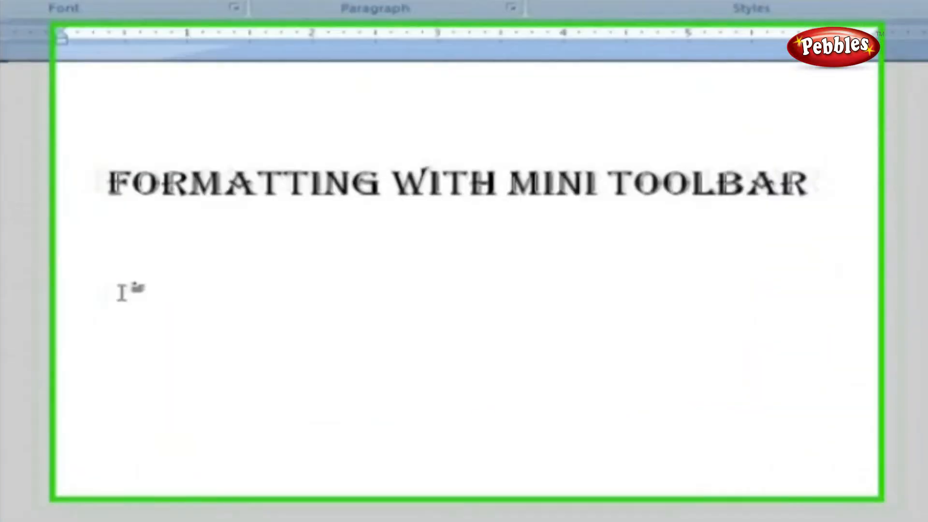
Enter the line "HOW ARE YOU" below the "Formatting with Mini Toolbar" heading.
text(HO)
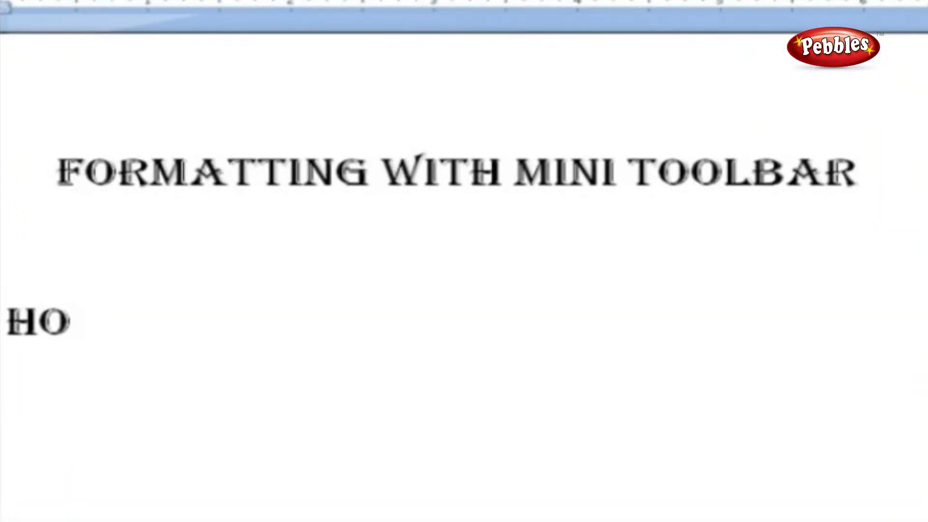
text(W ARE YOU)
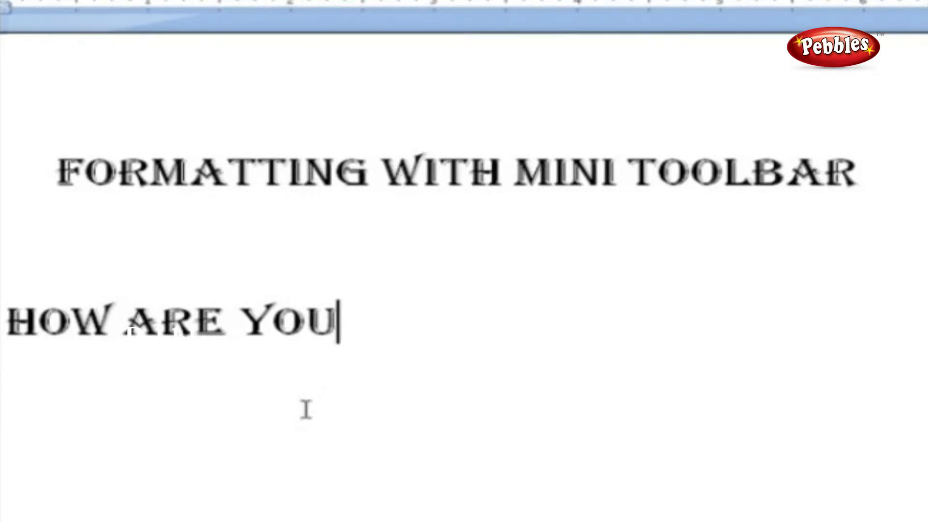
Make the "HOW ARE YOU" line bold and set its font to Arial Black using the Mini Toolbar.
drag(348, 321, 7, 323)
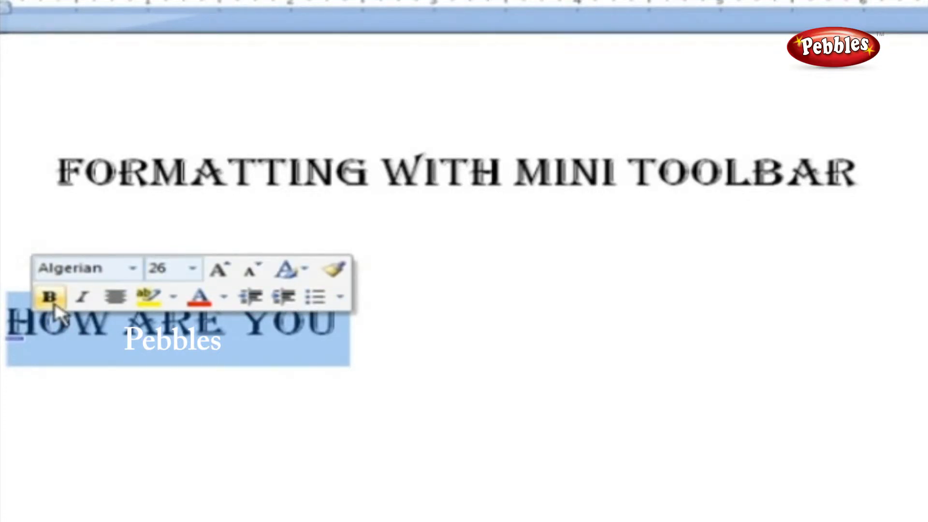
click(53, 306)
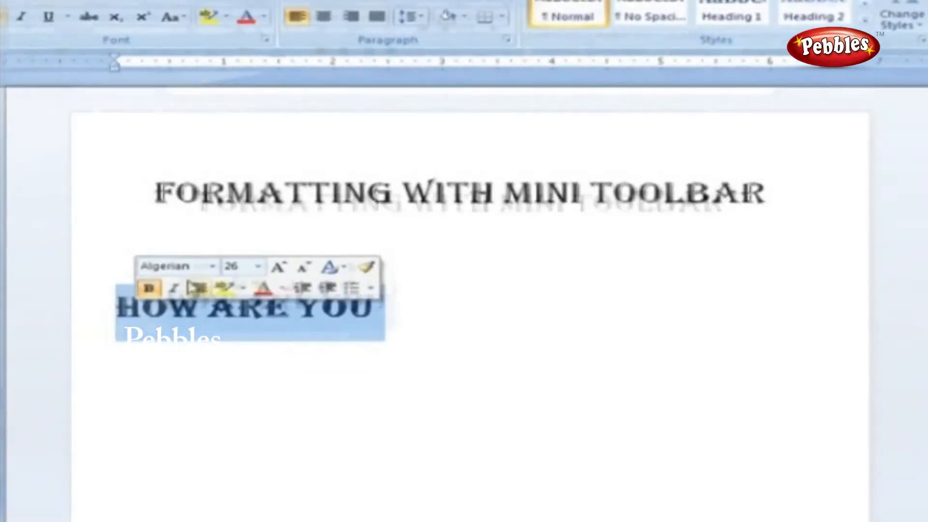
click(139, 268)
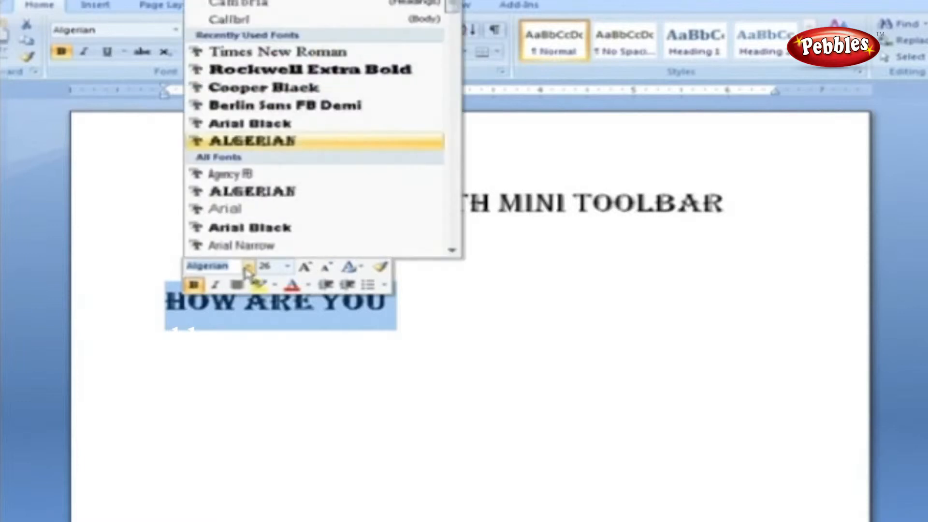
click(256, 228)
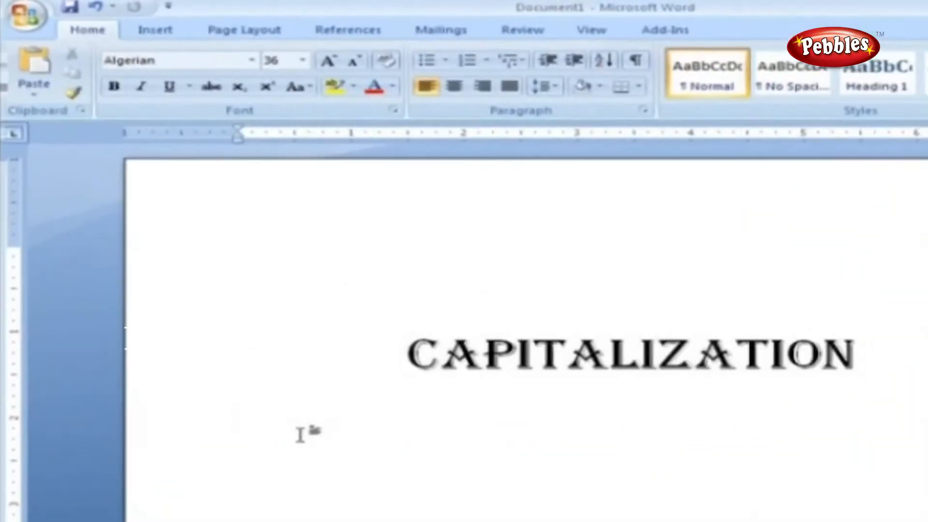
Add the line "Change Case Button" below the "Capitalization" heading and look through the Change Case options.
text(Change Case Button)
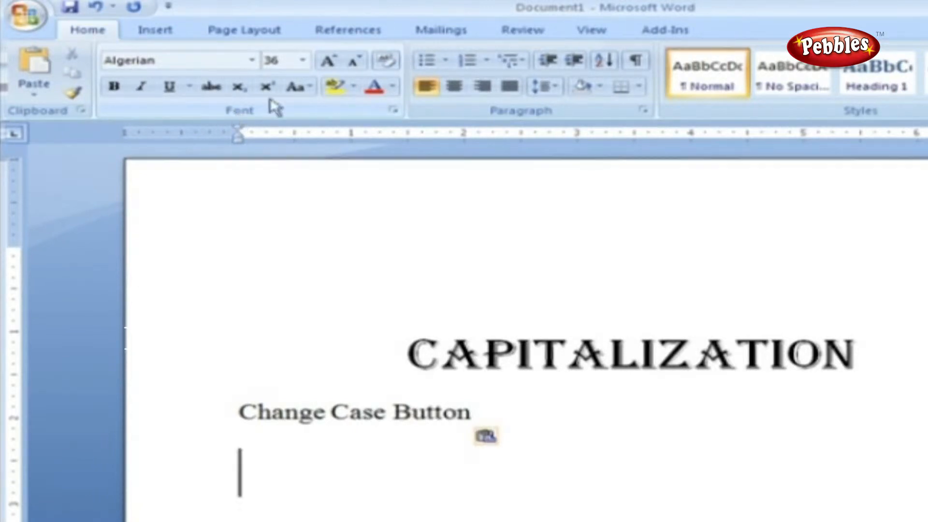
click(302, 83)
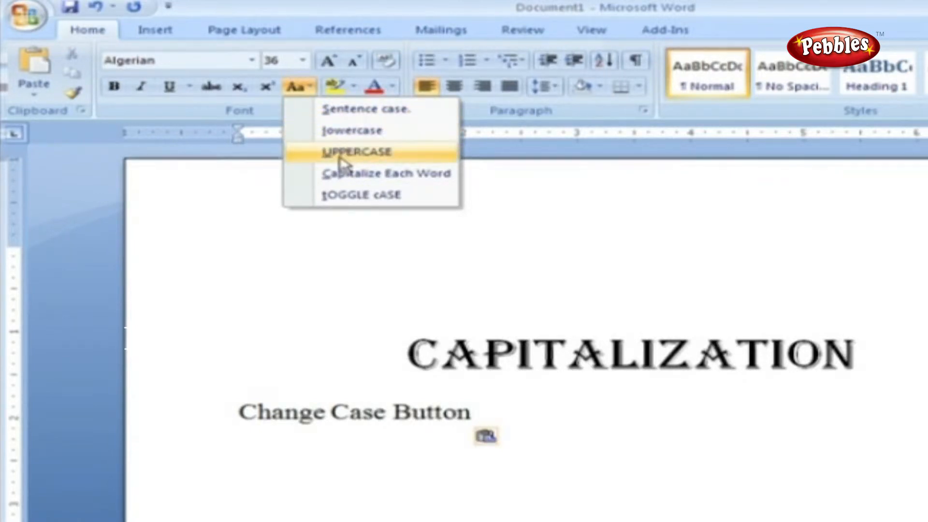
click(340, 205)
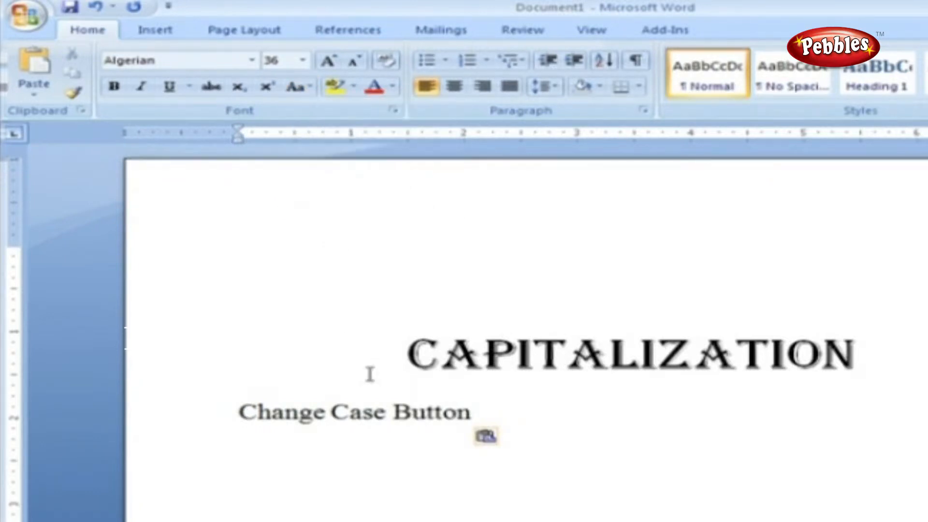
Convert the "Change Case Button" line to UPPERCASE.
click(487, 413)
drag(488, 413, 238, 415)
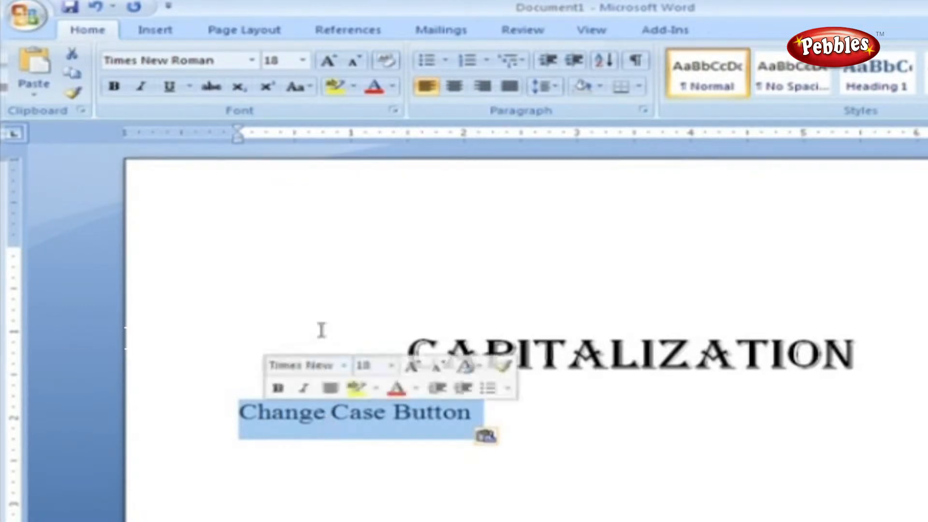
click(311, 89)
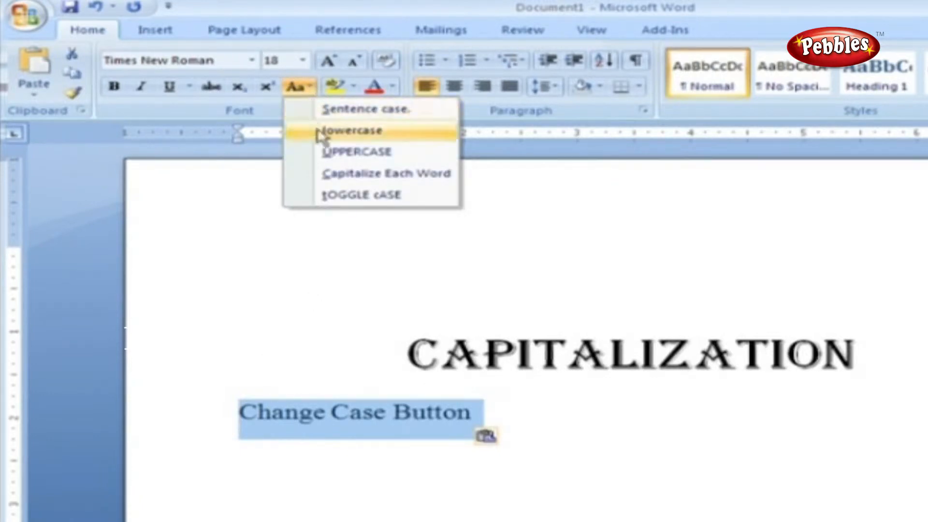
click(334, 151)
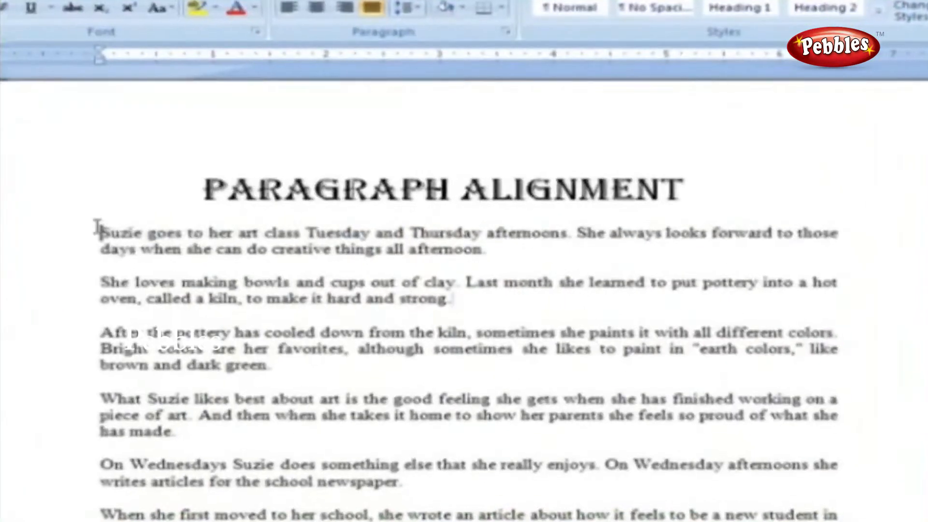
Apply left, center, right and justified alignment in turn to the first five body paragraphs below the "Paragraph Alignment" heading.
drag(183, 237, 358, 440)
drag(326, 494, 433, 480)
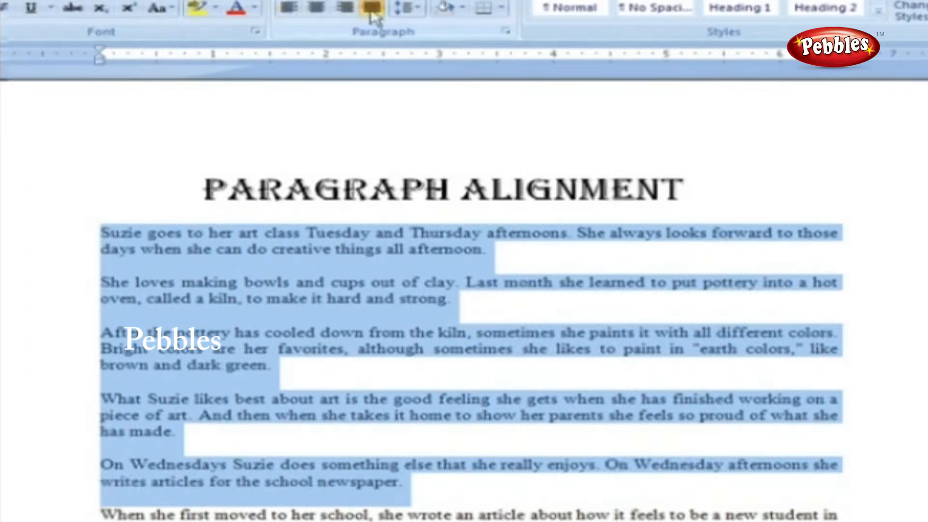
click(293, 9)
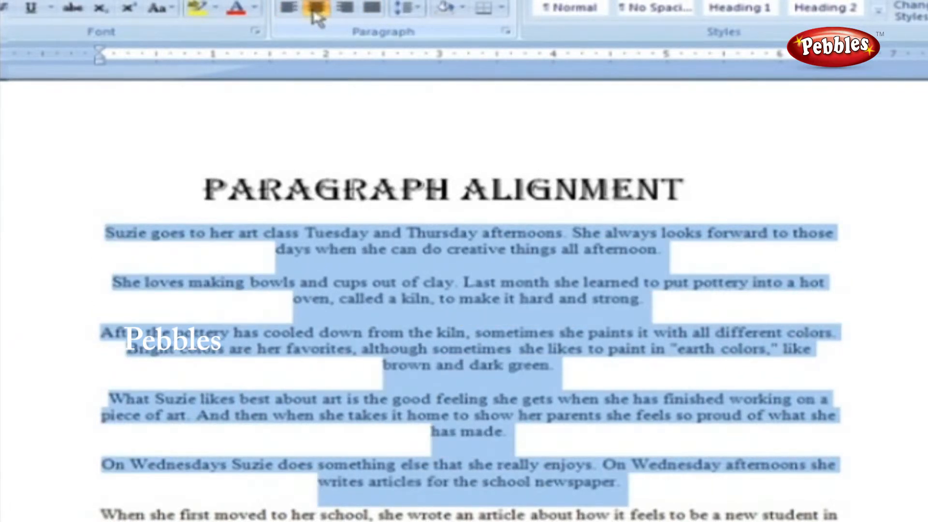
click(346, 12)
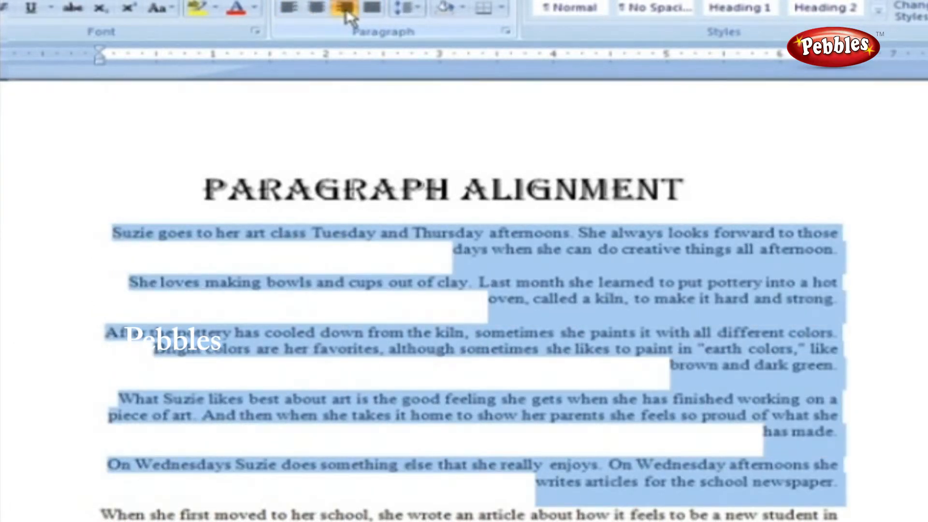
click(370, 11)
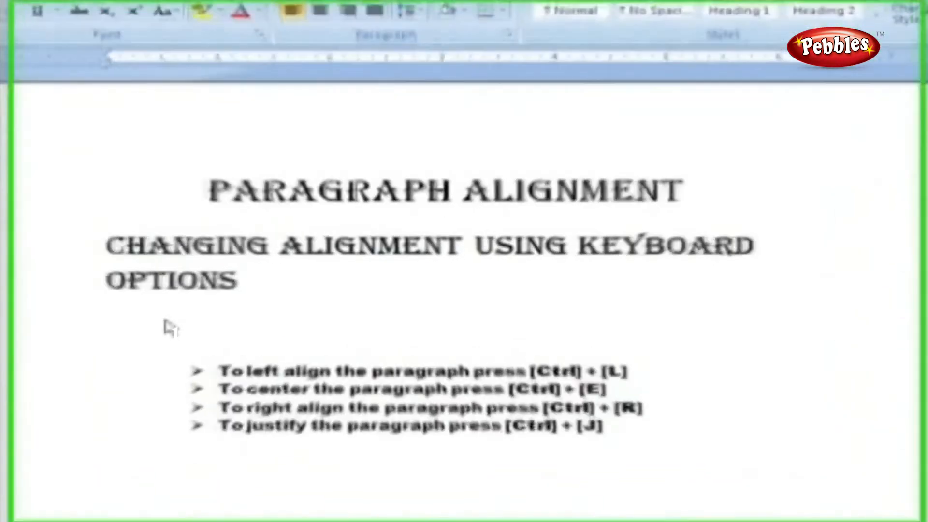
Use keyboard alignment commands on the four-item bulleted list to justify, center, right-align and again justify it.
drag(151, 348, 632, 431)
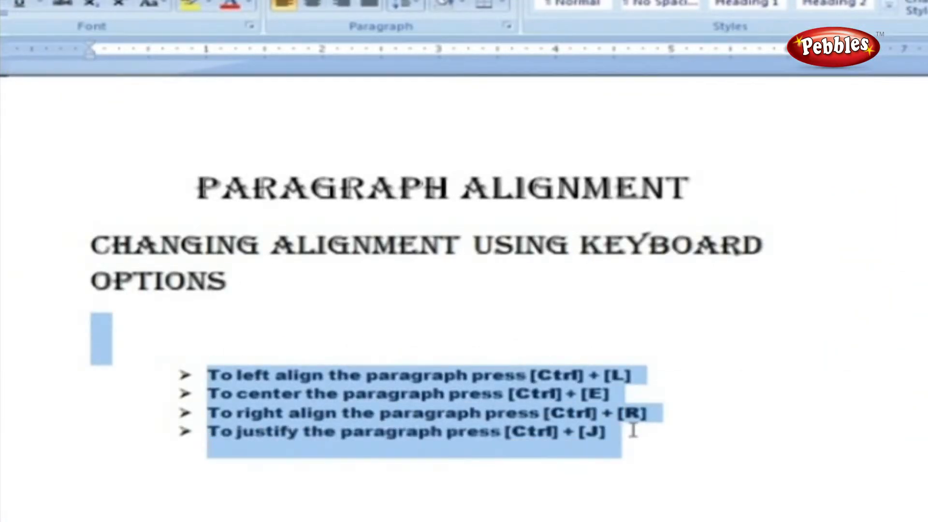
key(ctrl+j)
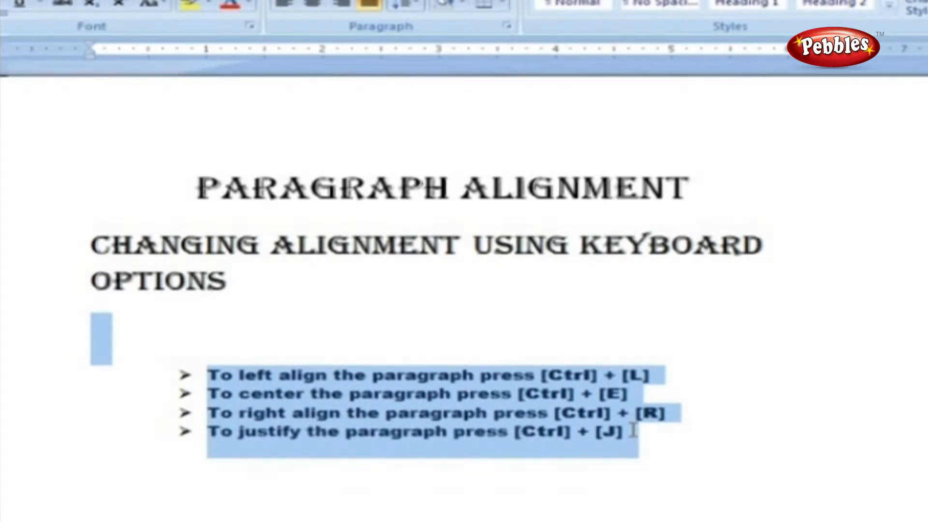
key(ctrl+e)
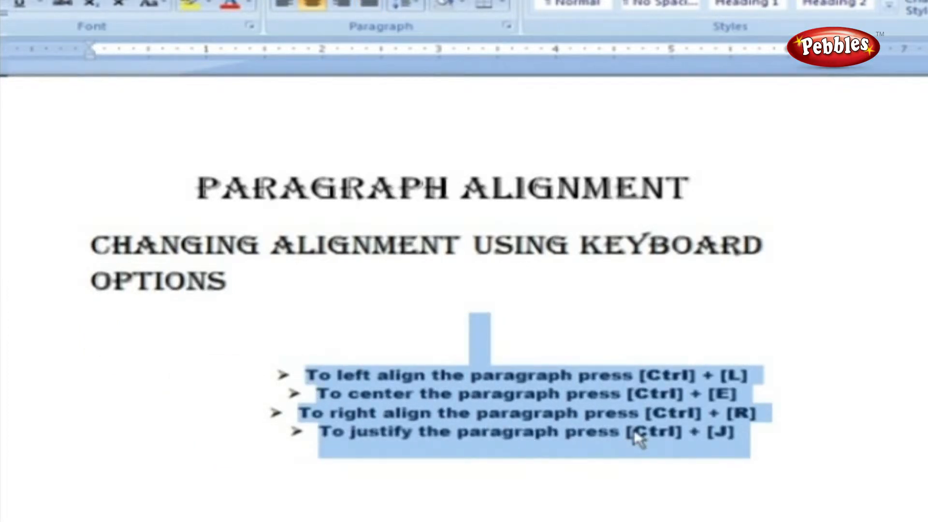
key(ctrl+r)
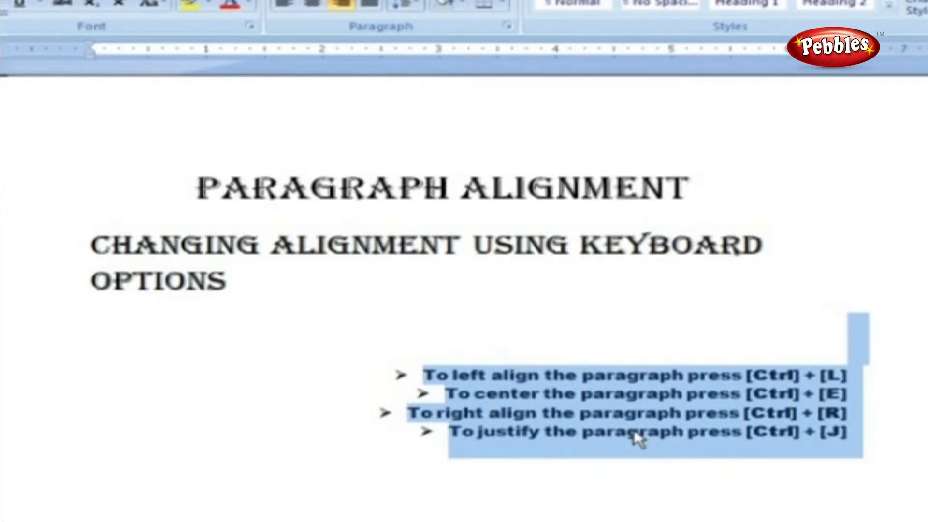
key(ctrl+j)
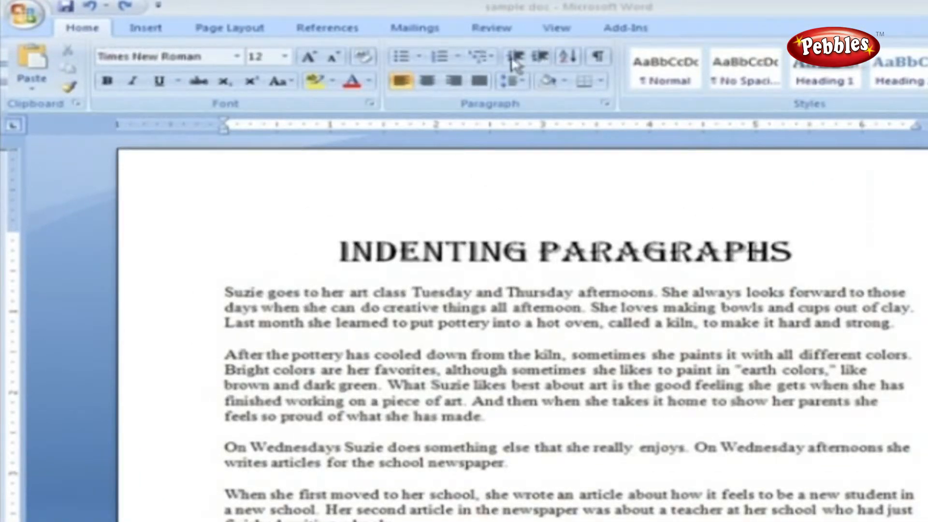
Increase the first body paragraph's indent by two levels and decrease it by two levels back to the margin.
click(225, 292)
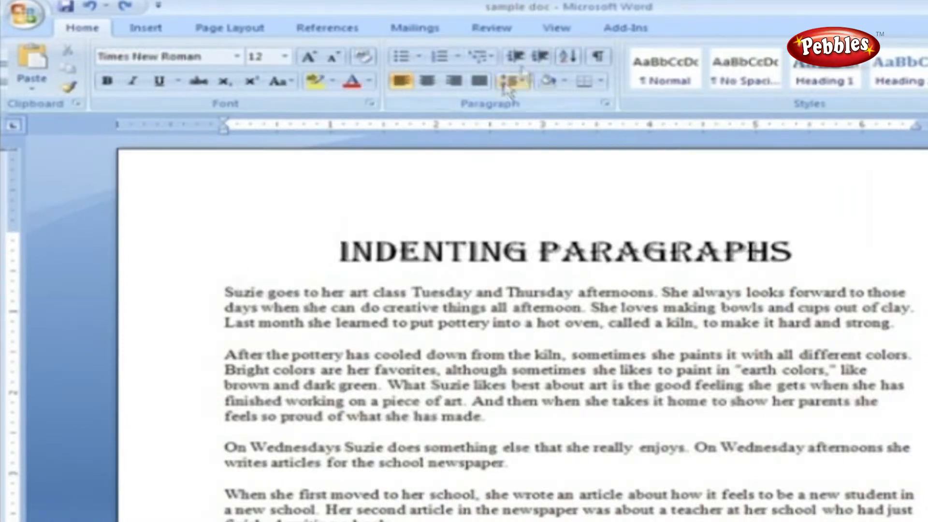
click(541, 58)
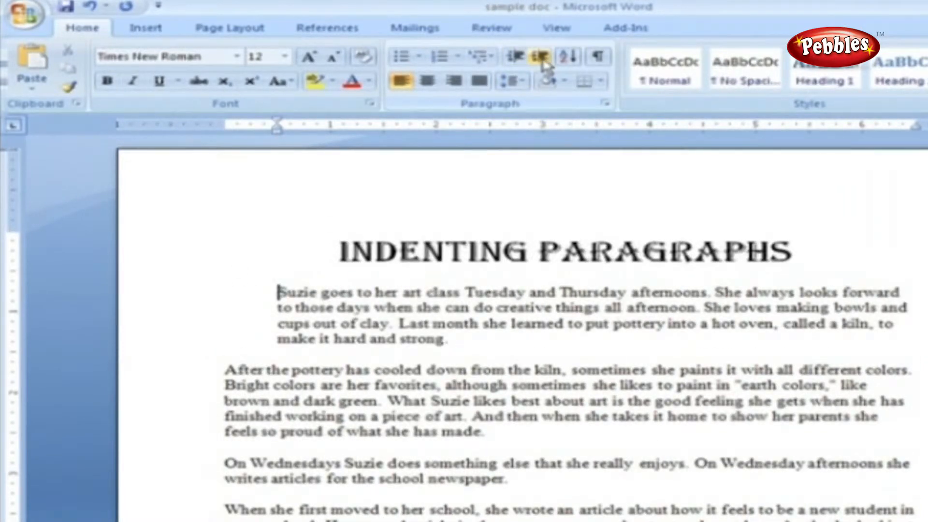
click(541, 58)
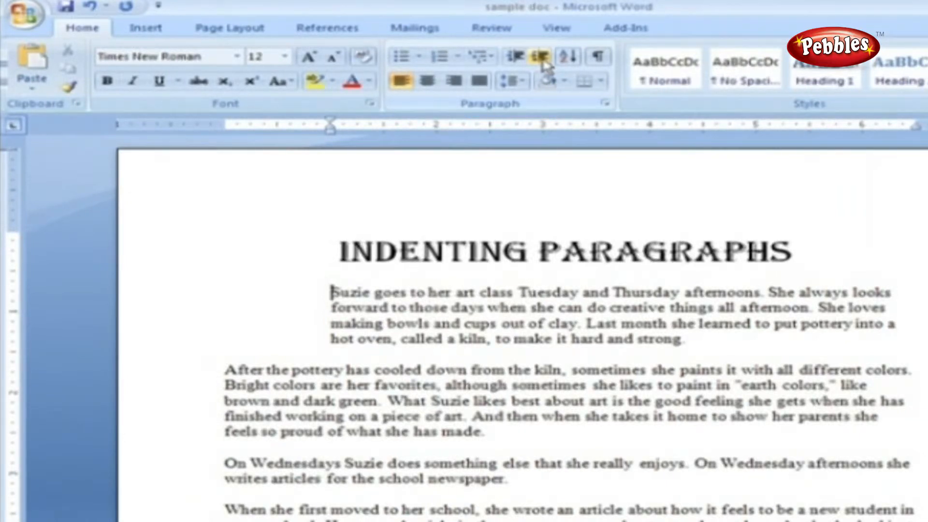
click(517, 58)
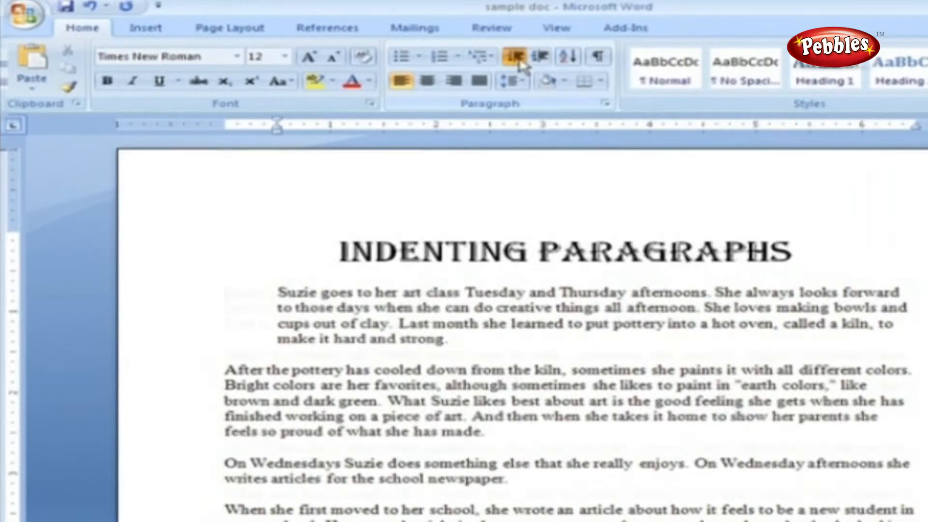
click(517, 59)
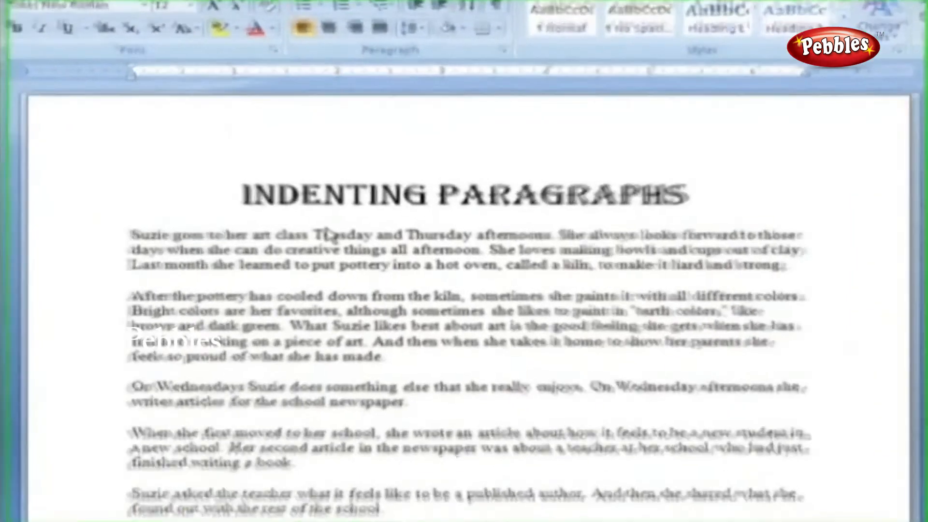
Set the first body paragraph's left and right indentation to 1" in the paragraph settings.
click(503, 49)
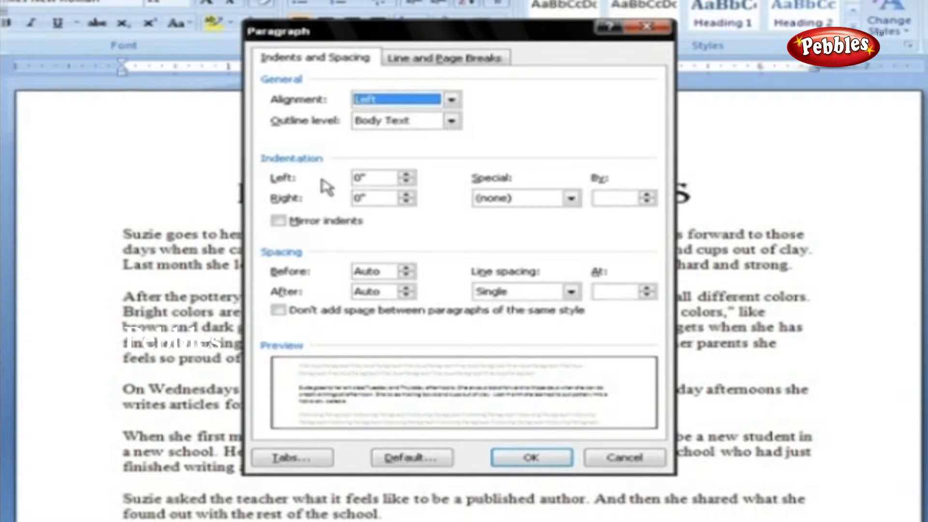
click(365, 179)
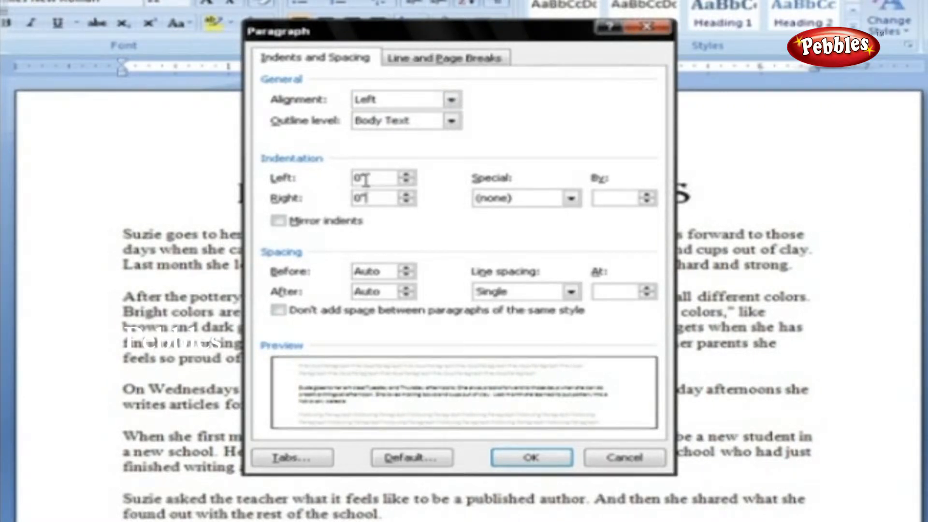
drag(362, 180, 352, 182)
text(1)
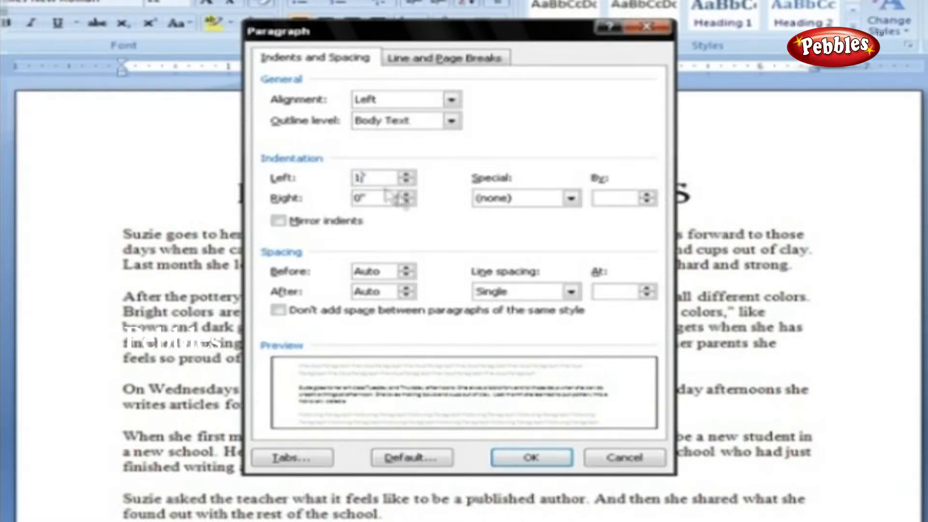
double_click(361, 199)
text(1)
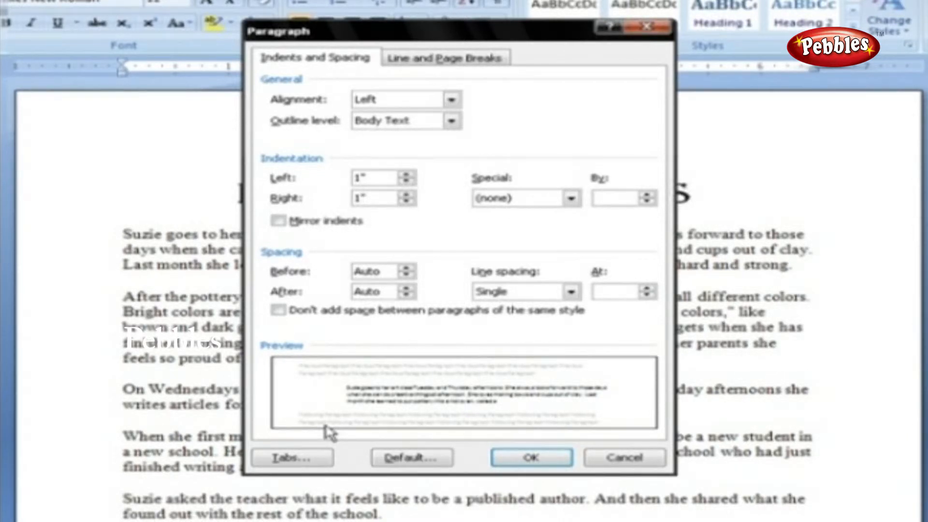
Add a 0.25" first line indent to the first body paragraph and apply the paragraph settings.
click(569, 198)
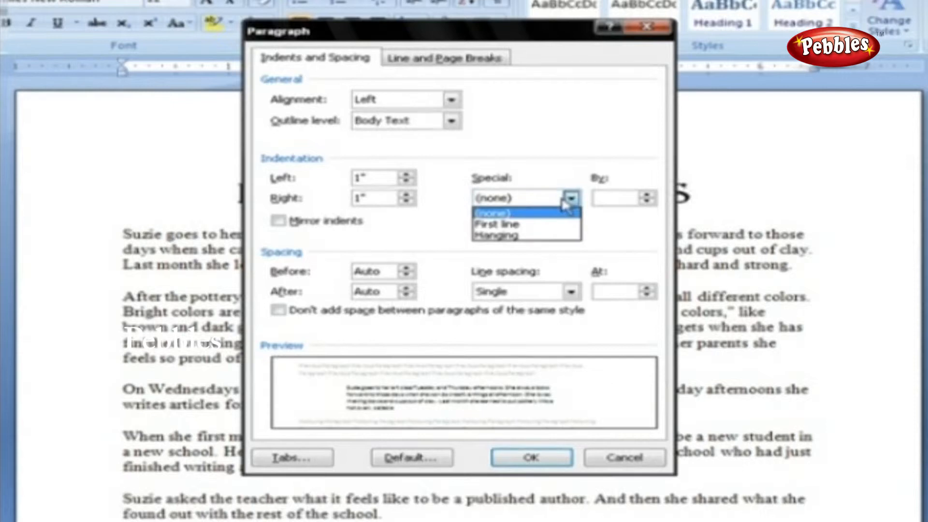
click(565, 225)
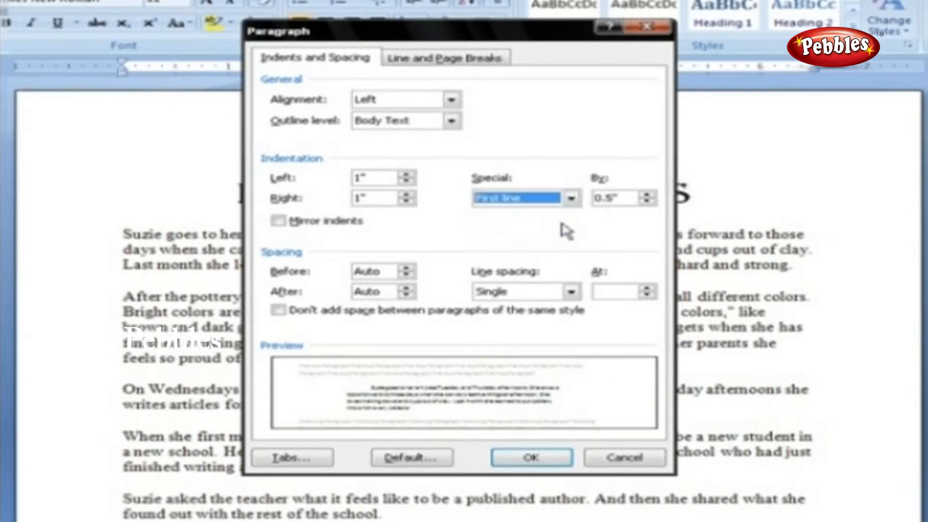
click(610, 196)
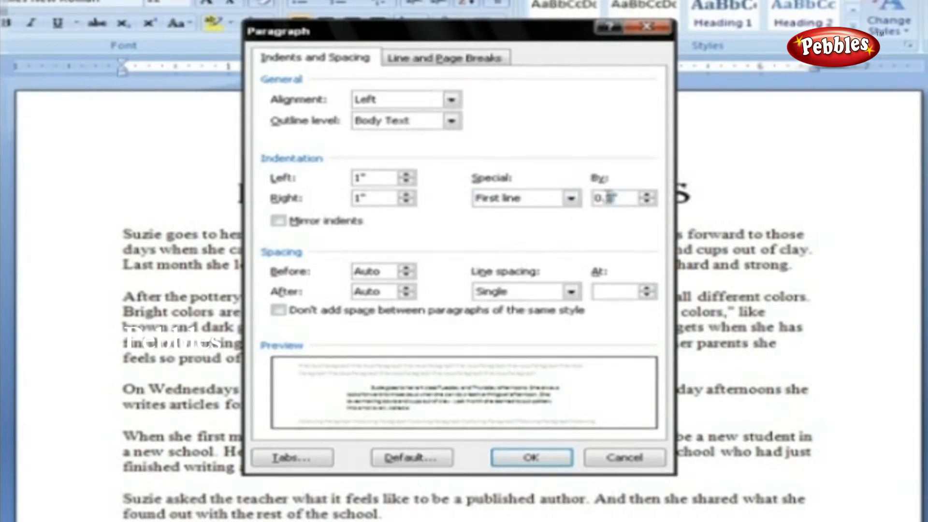
text(2)
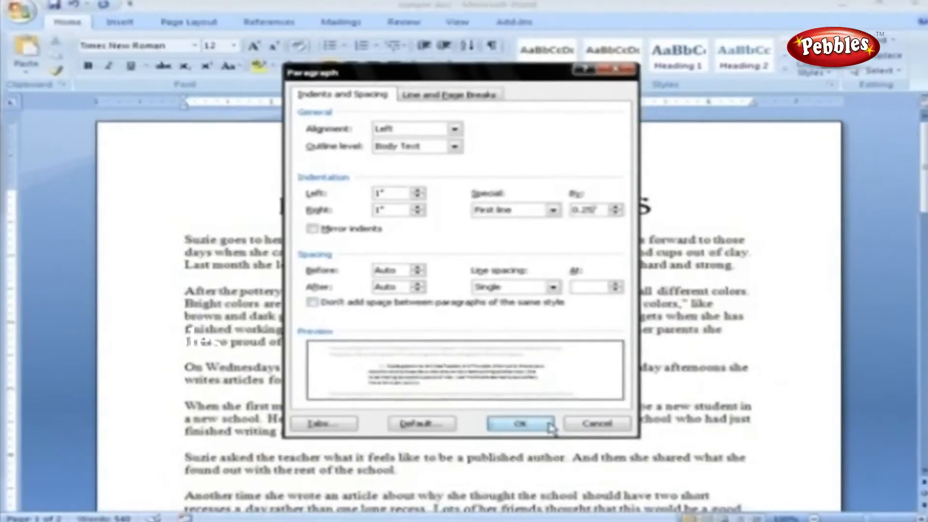
click(548, 426)
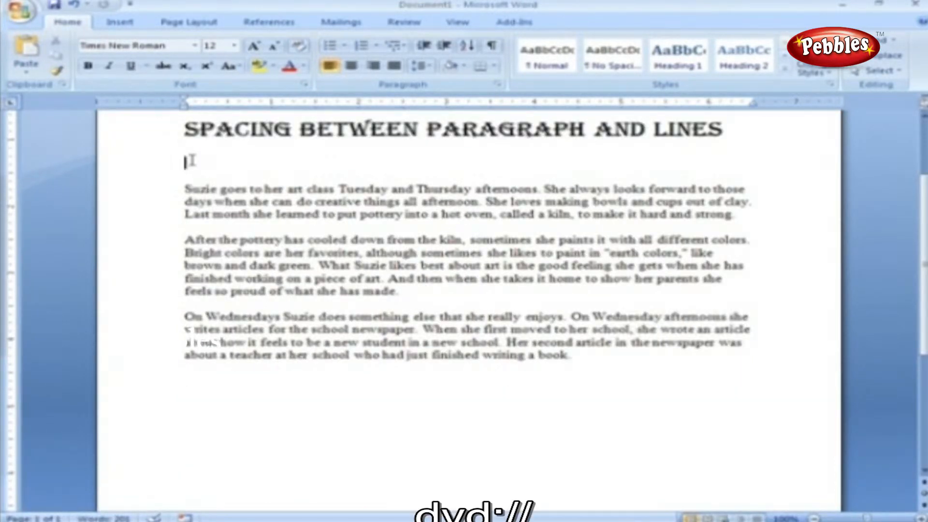
Add the subheading "SPACING BETWEEN PARAGRAPHS" and set the spacing before and after the "After the pottery" paragraph to 42.
text(SPACING BETWEEN PARAGRAPHS)
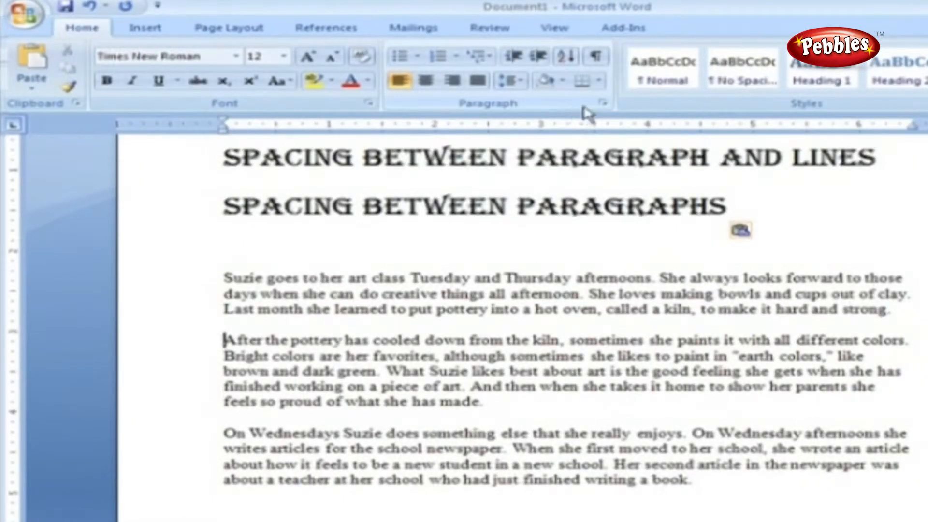
click(603, 102)
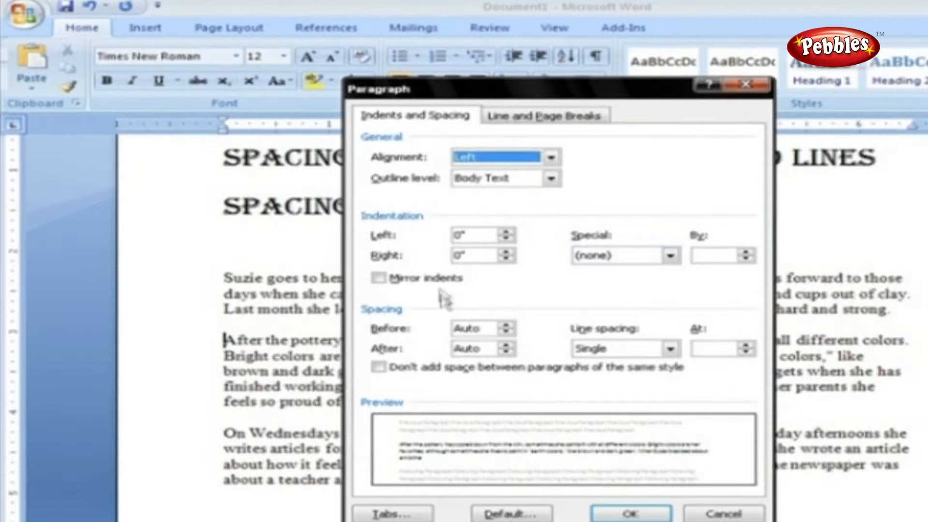
click(443, 123)
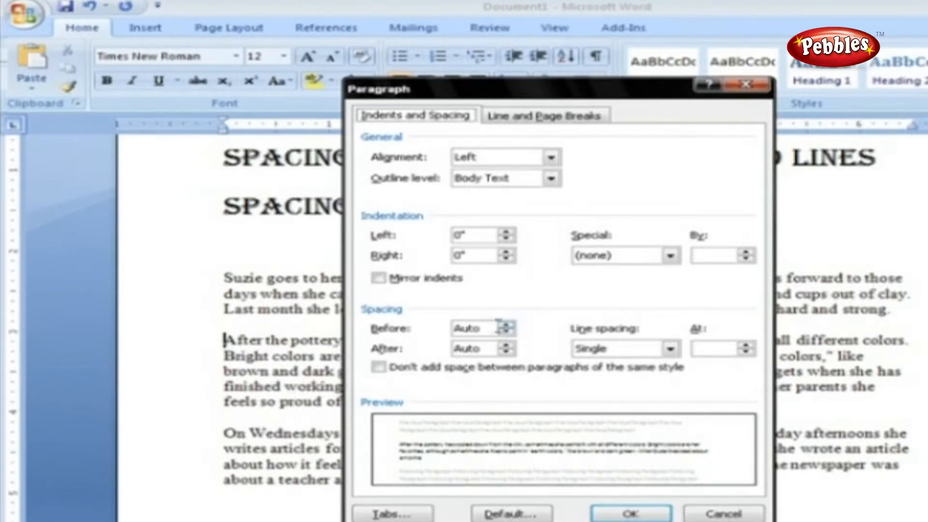
drag(494, 328, 455, 328)
text(42)
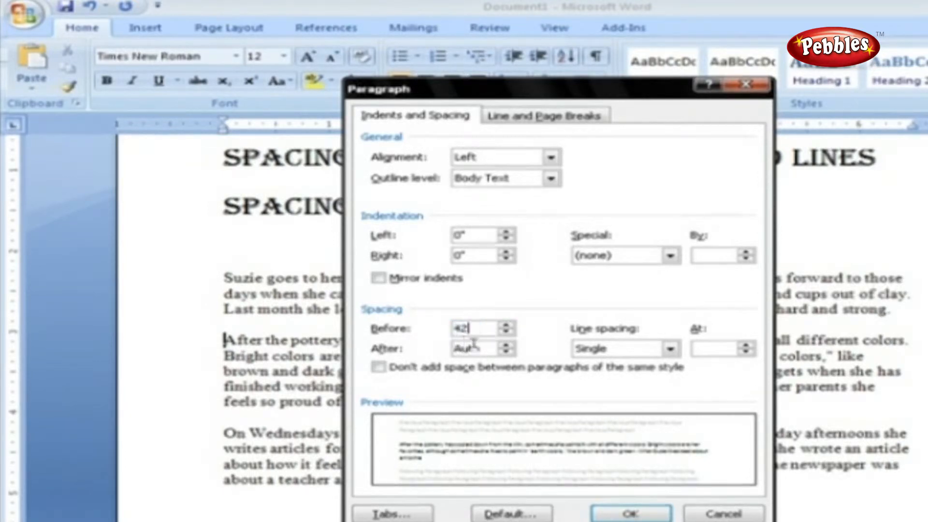
drag(483, 348, 445, 348)
text(42)
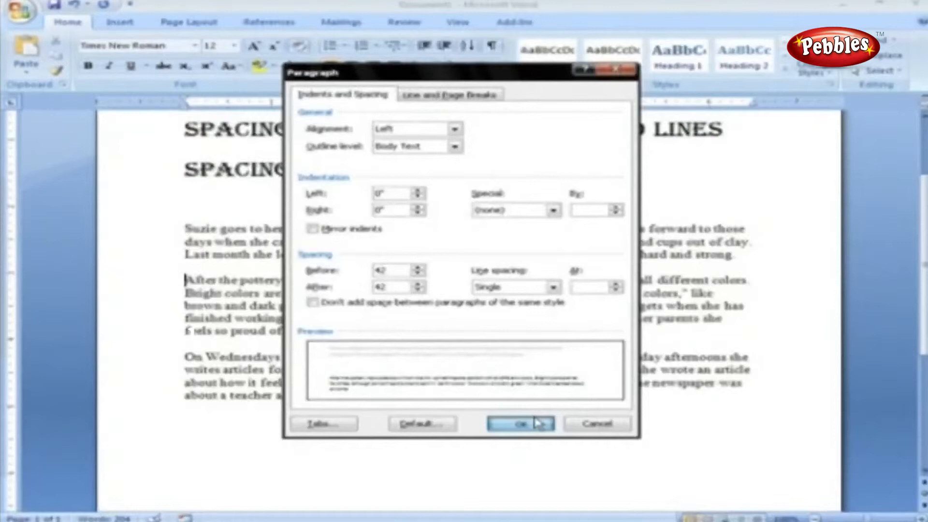
click(631, 513)
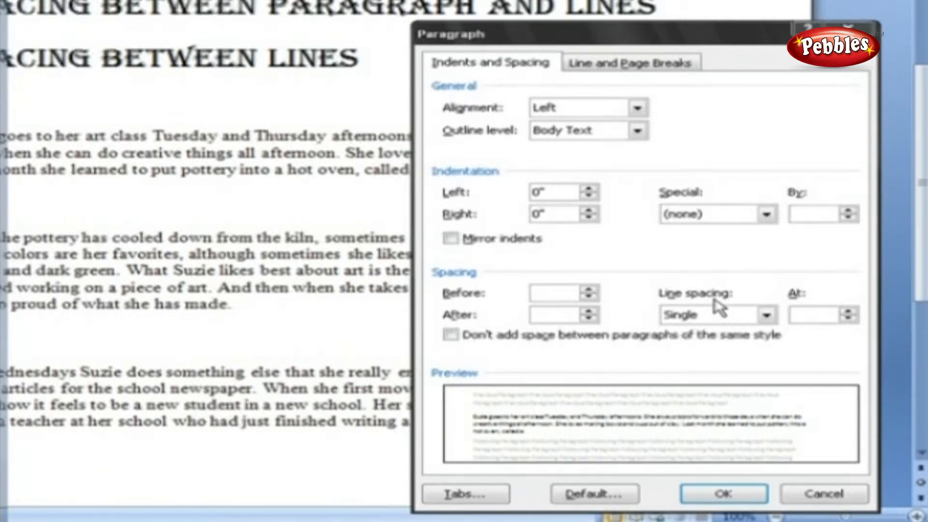
Choose Single line spacing for the selected paragraphs under the "SPACING BETWEEN LINES" subheading.
click(766, 315)
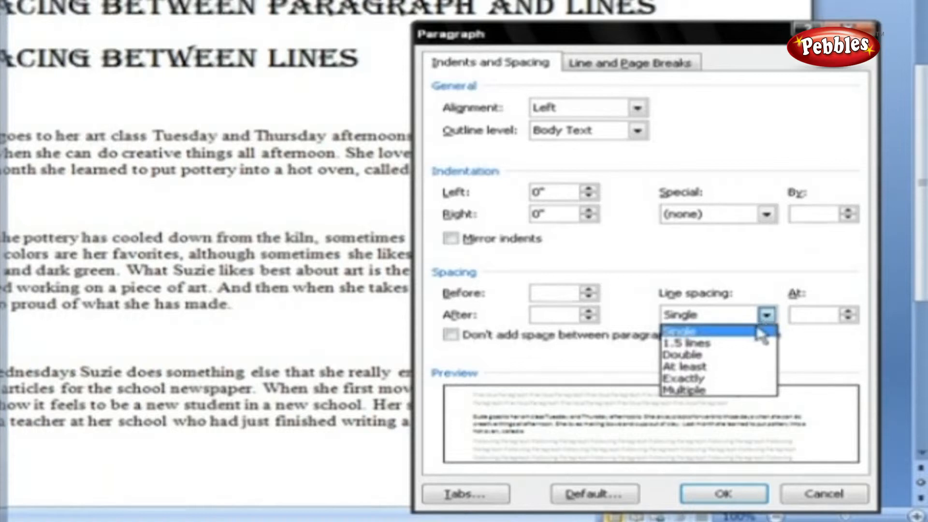
click(760, 333)
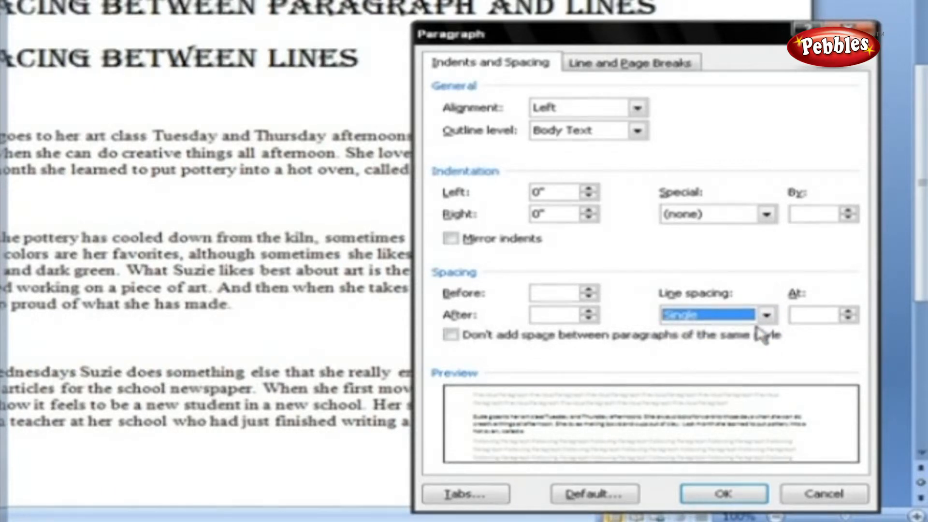